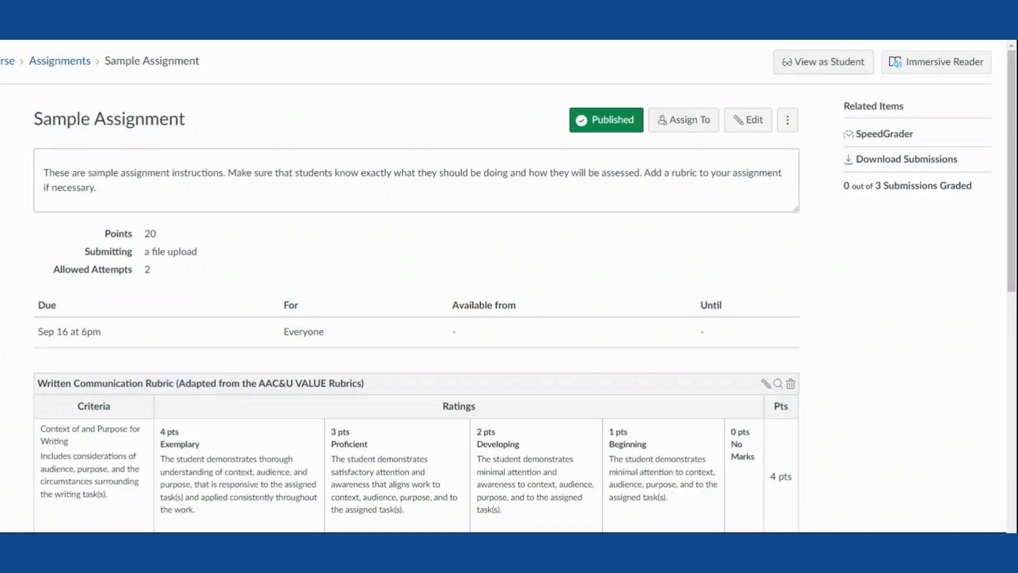
Edit Sample Assignment to require peer reviews and set them to be assigned automatically.
scroll(876, 267, "down", 10)
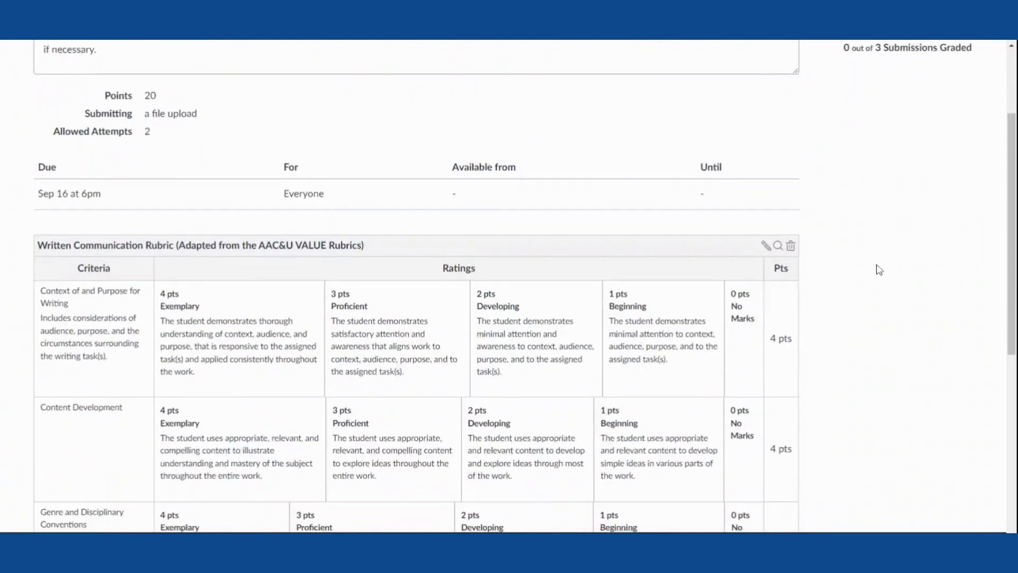
scroll(879, 270, "up", 10)
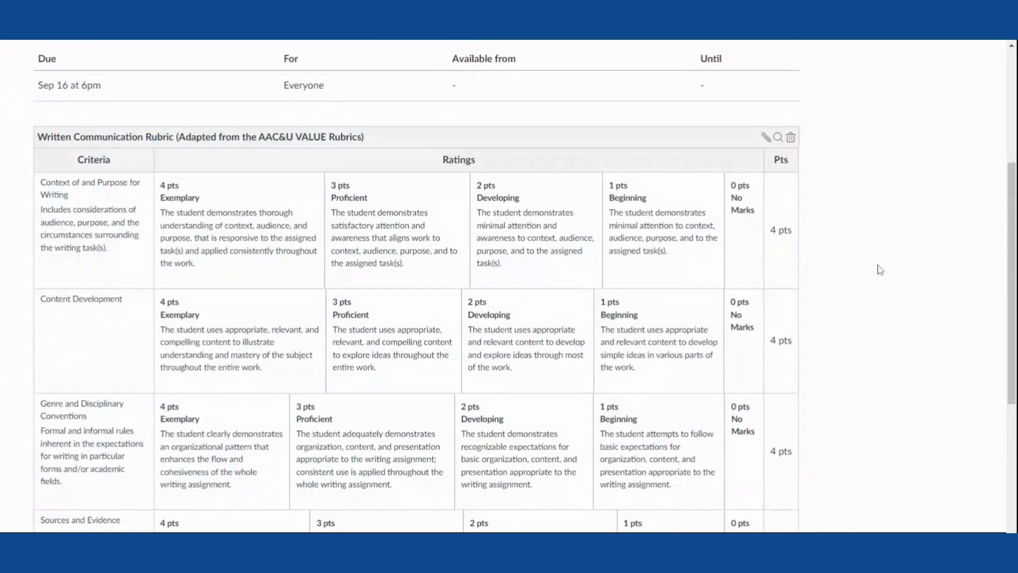
scroll(881, 270, "up", 3)
scroll(883, 269, "up", 2)
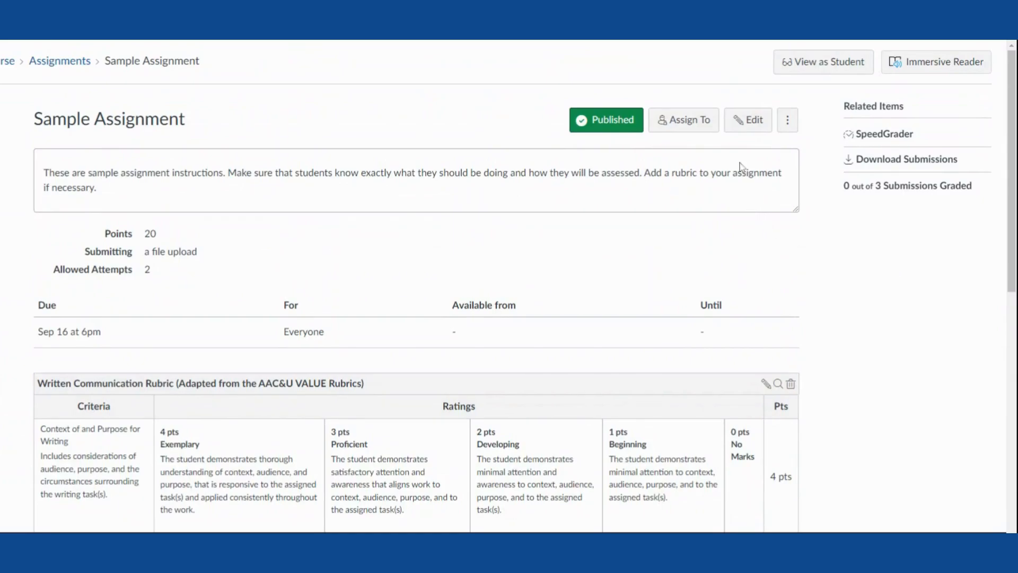
left_click(748, 128)
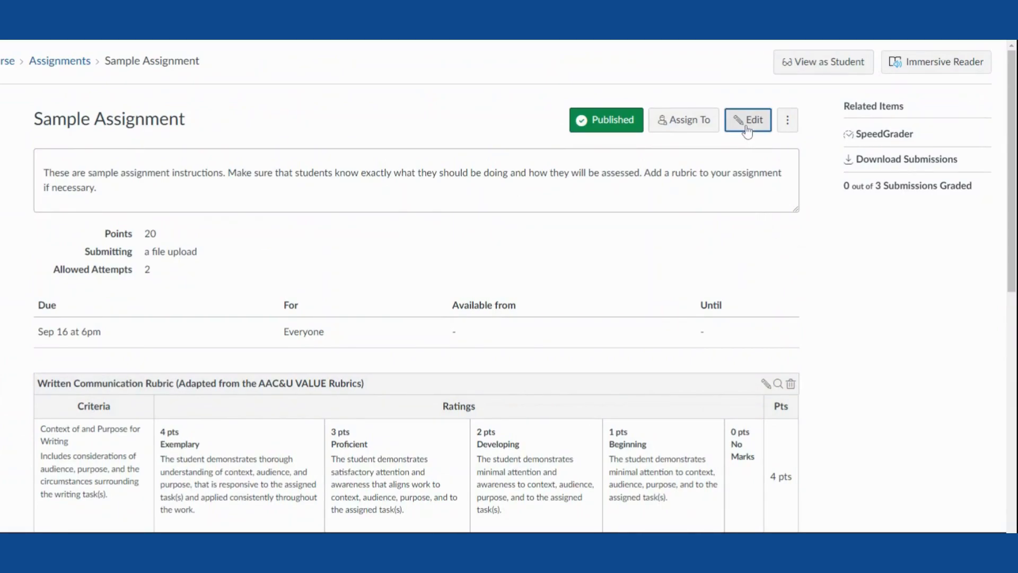
scroll(612, 236, "down", 4)
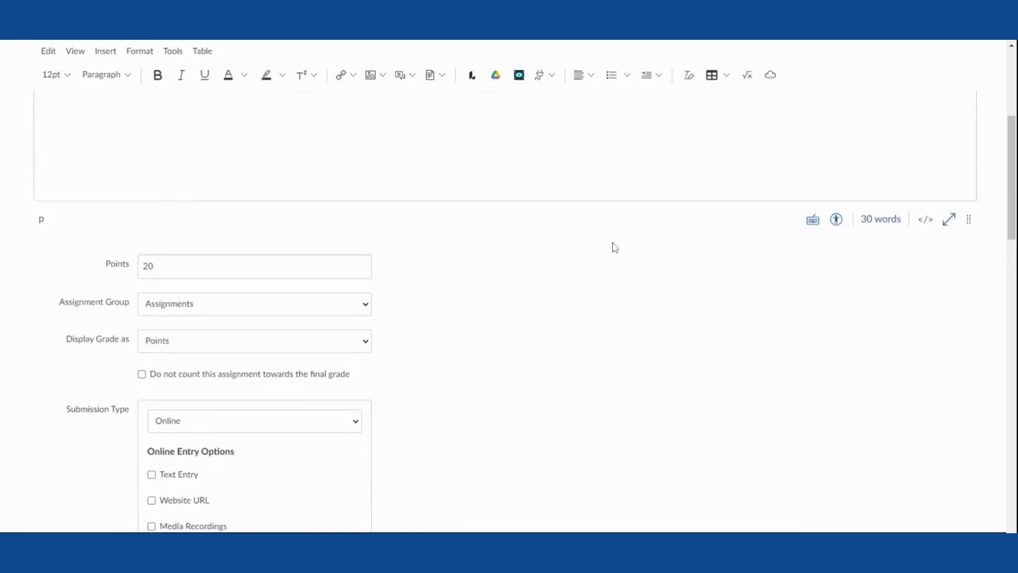
scroll(615, 247, "down", 10)
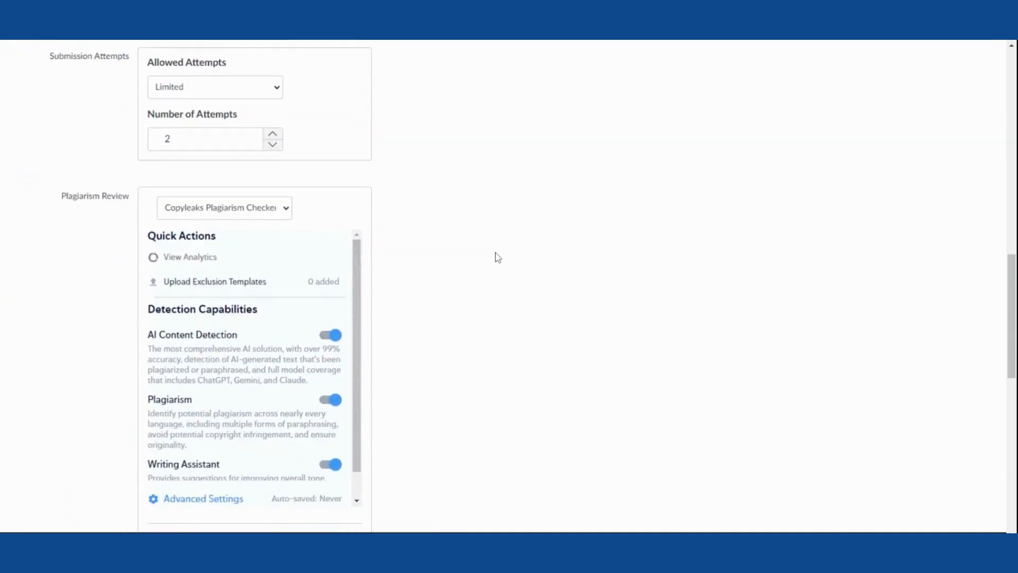
scroll(497, 257, "down", 10)
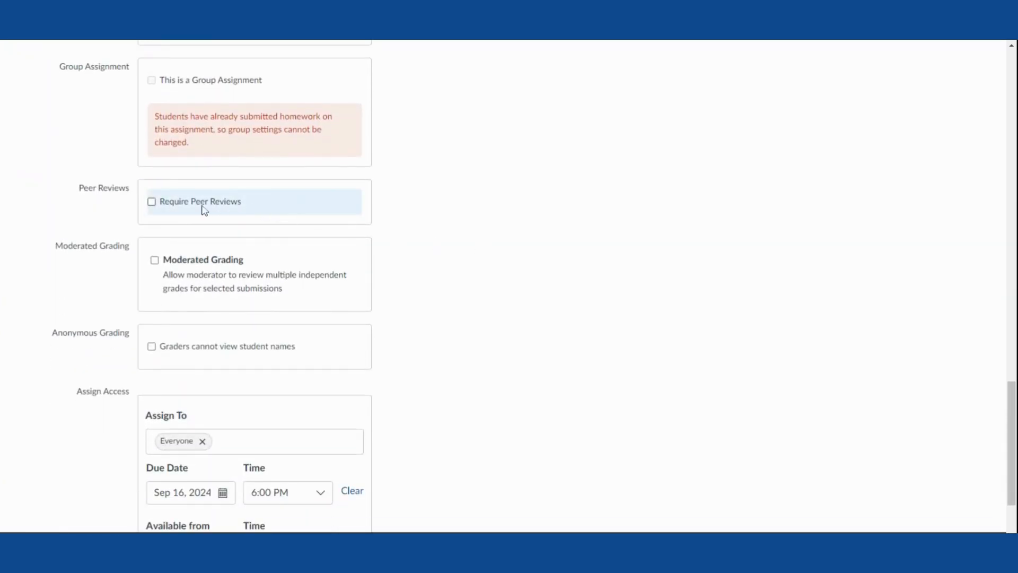
left_click(151, 202)
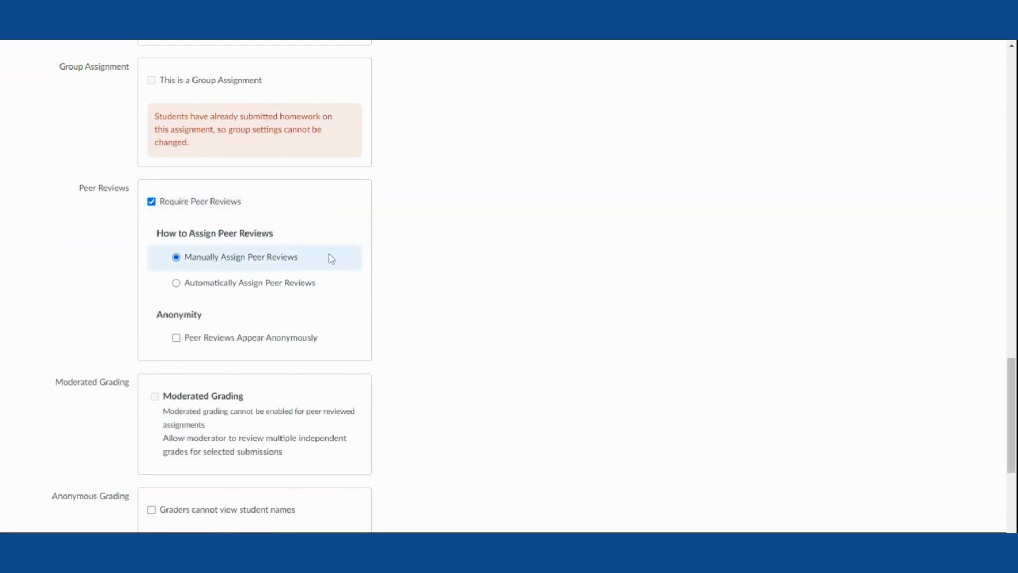
left_click(270, 283)
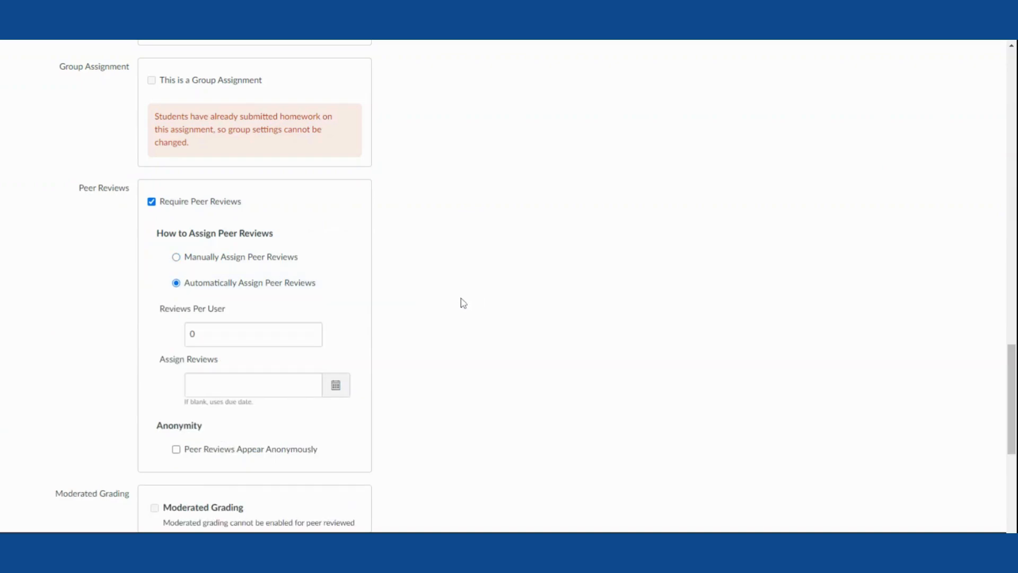
Set the number of peer reviews per user to 1.
left_click(195, 334)
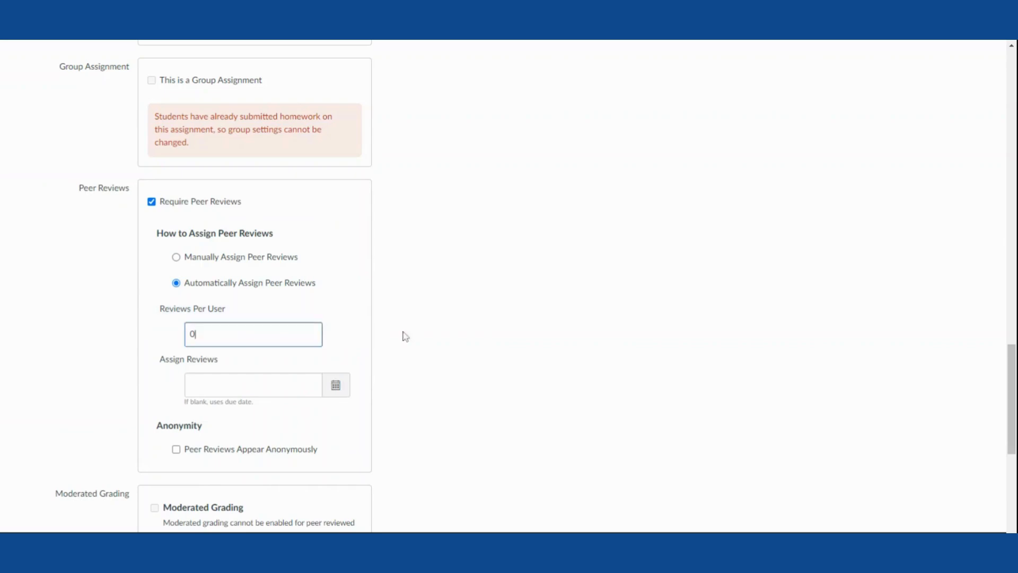
key("BackSpace")
type("1")
Check the Assign Reviews date picker and leave the date blank.
left_click(335, 385)
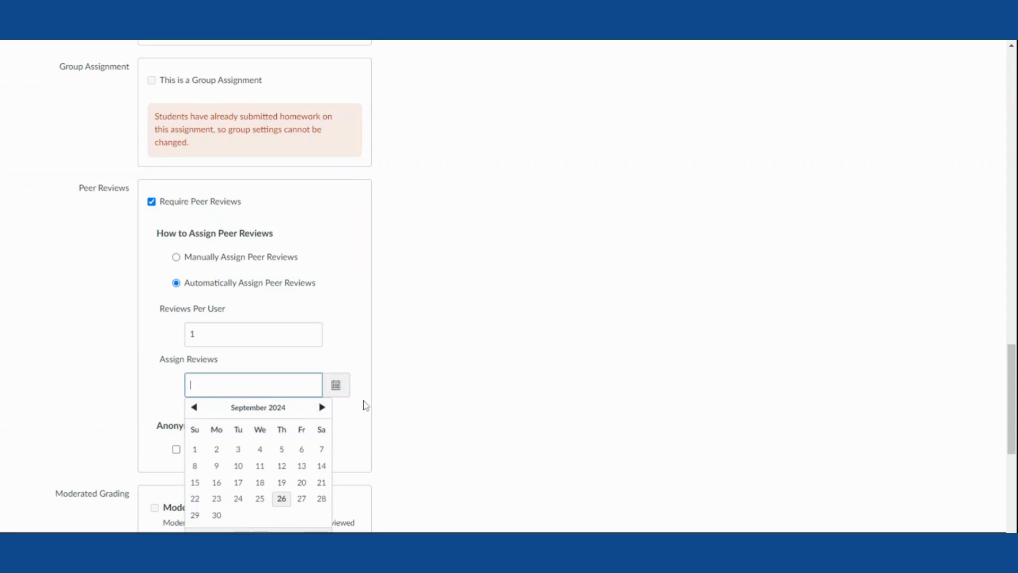
left_click(362, 404)
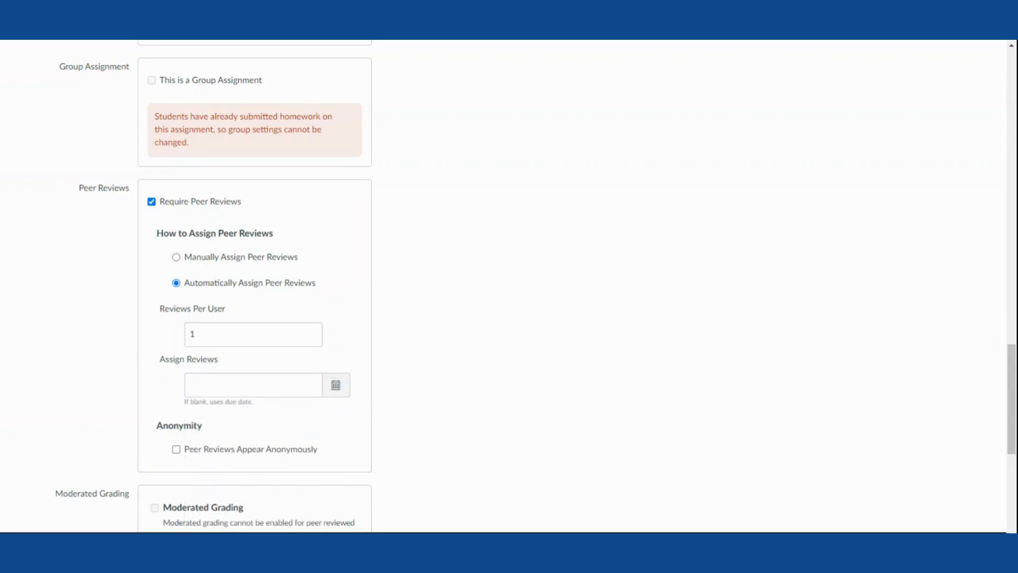
scroll(479, 361, "down", 1)
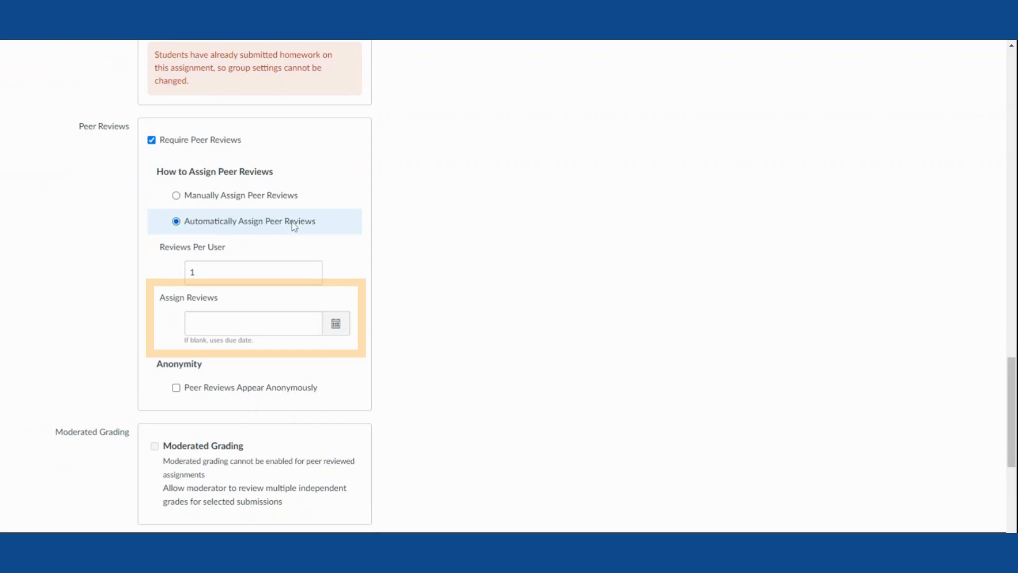
left_click(253, 323)
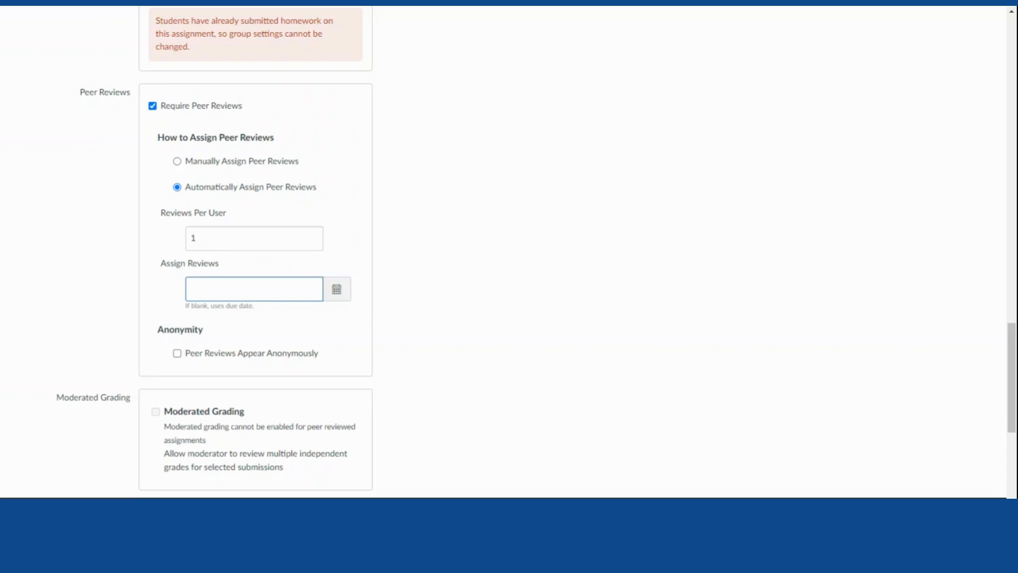
left_click(428, 289)
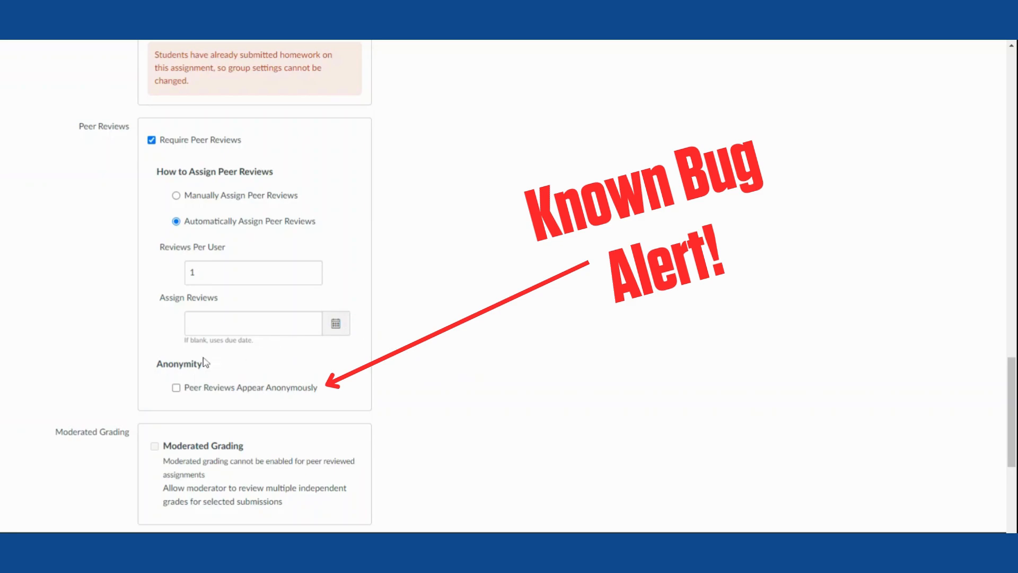
Toggle the Peer Reviews Appear Anonymously option on and off, ending with it disabled.
left_click(176, 388)
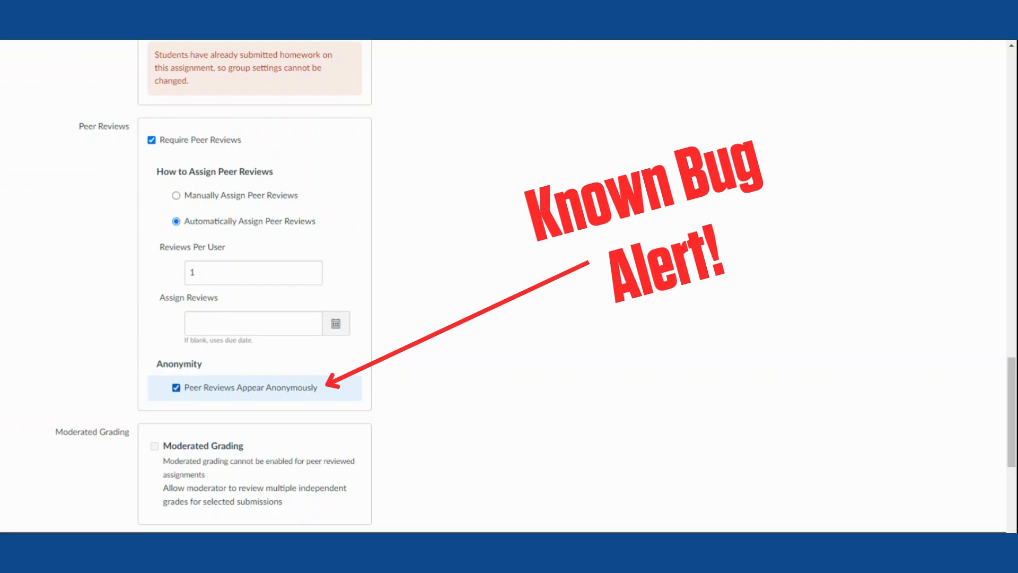
left_click(177, 388)
left_click(176, 388)
left_click(176, 389)
left_click(177, 389)
left_click(175, 391)
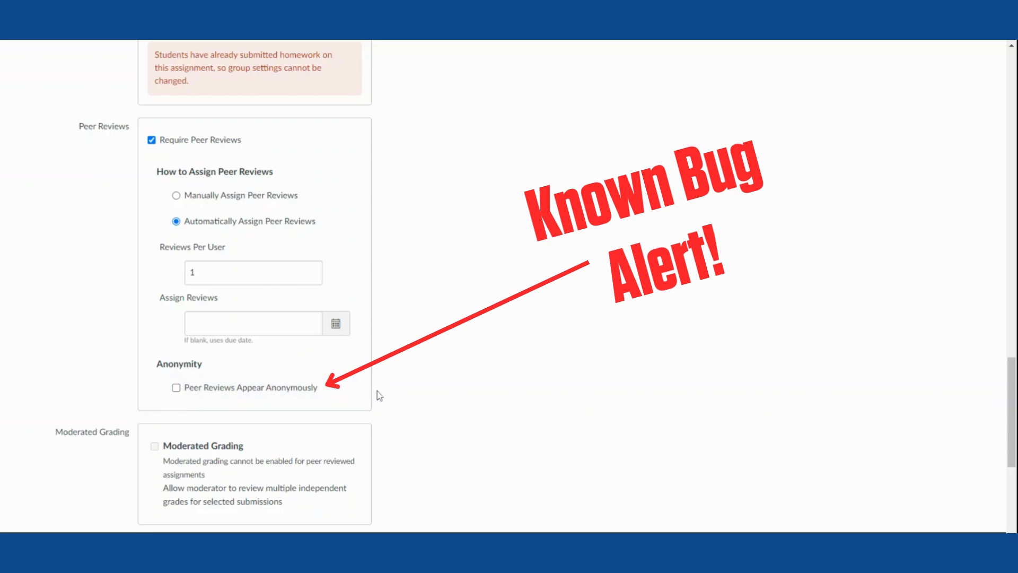
Save the assignment and open its Peer Reviews page.
scroll(477, 397, "down", 8)
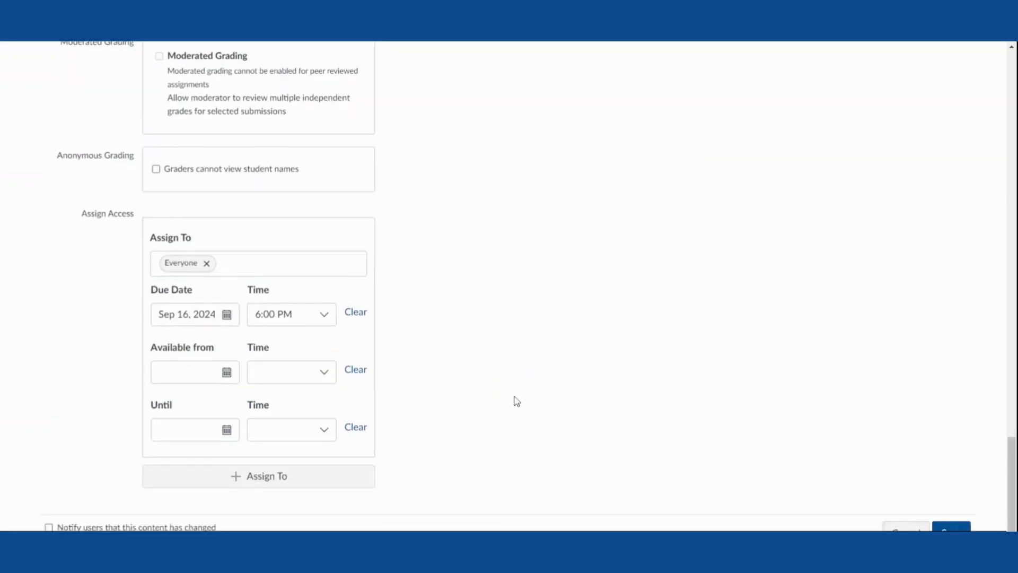
left_click(957, 489)
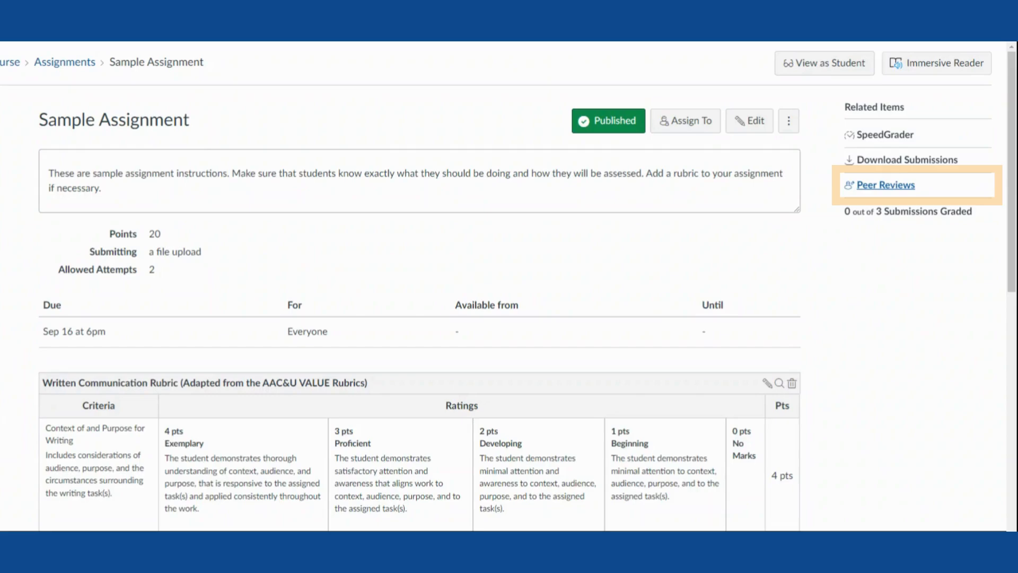
left_click(913, 185)
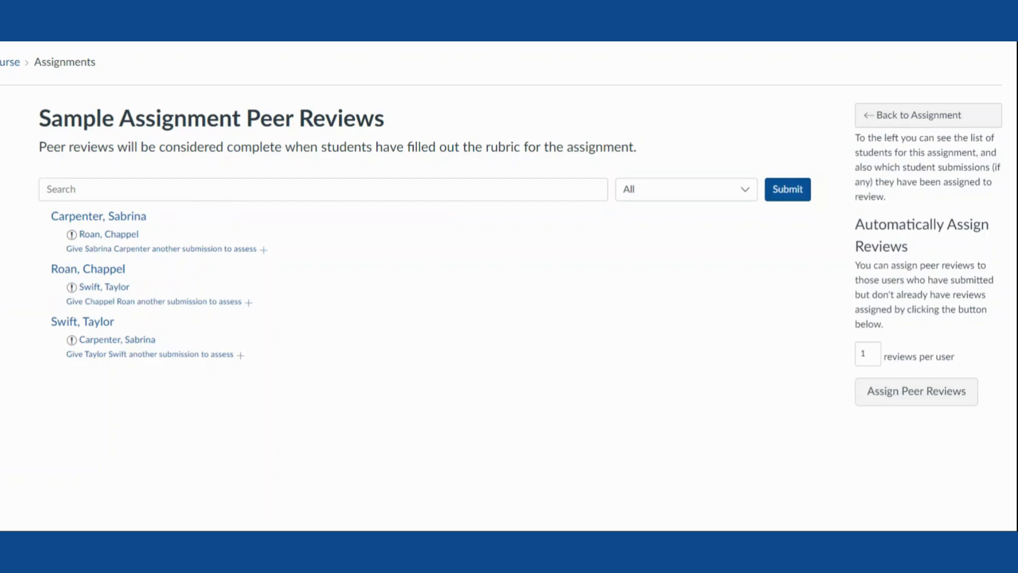
Give the first listed student the last listed student's submission as an additional one to assess.
mouse_move(187, 281)
left_click(187, 249)
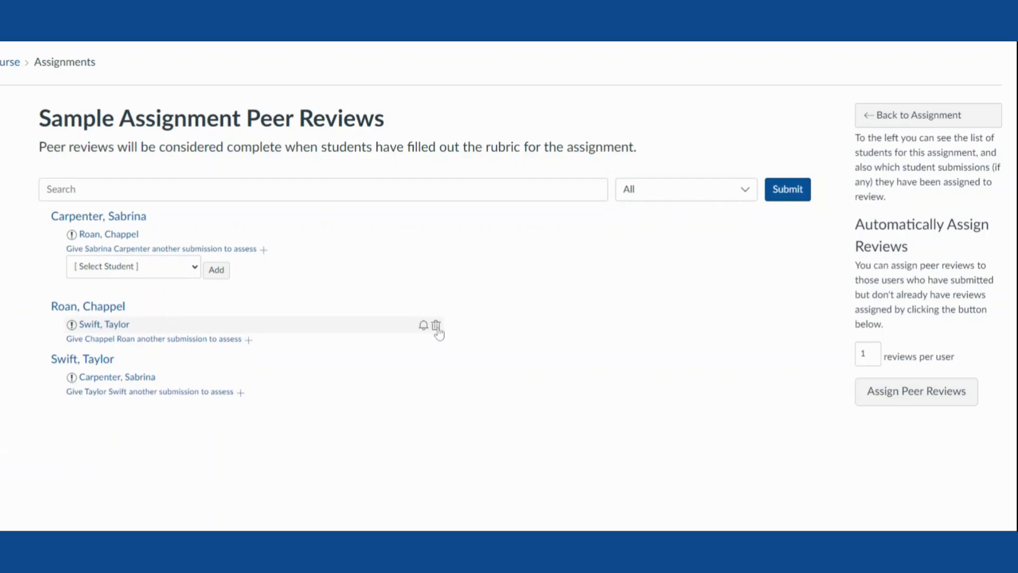
left_click(191, 270)
left_click(189, 318)
left_click(216, 269)
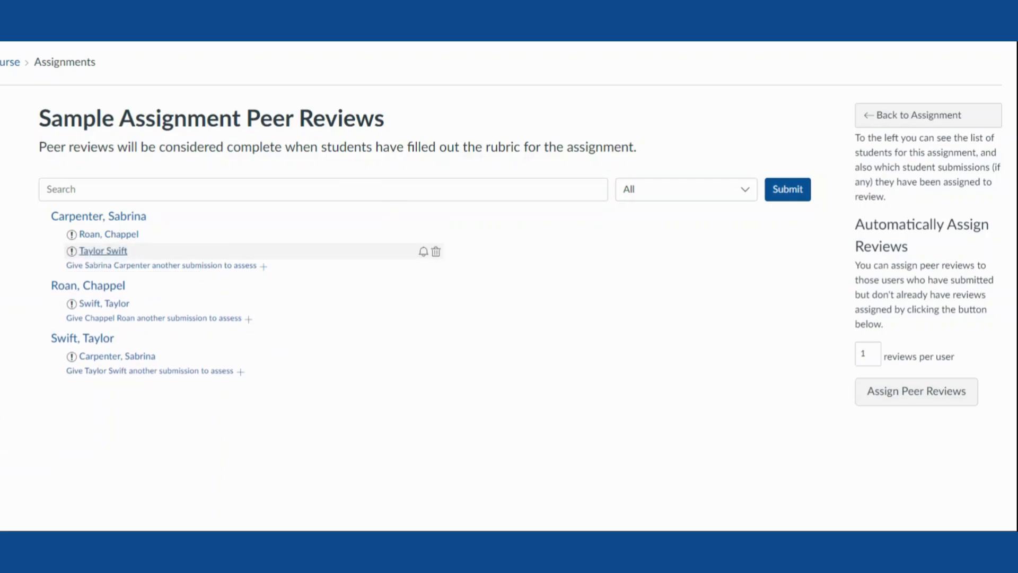
Automatically assign peer reviews with 2 reviews per user.
left_click(867, 354)
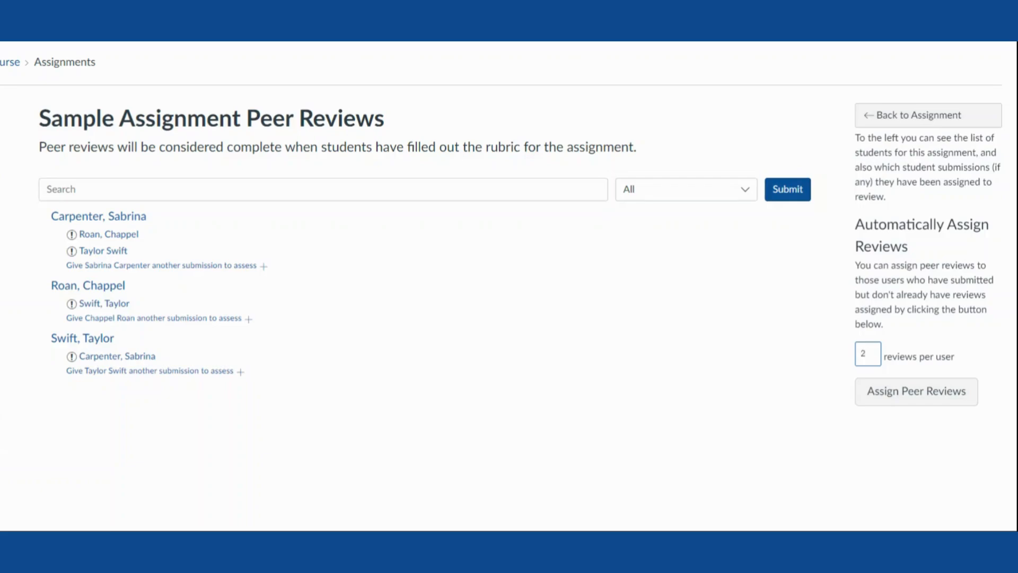
left_click(893, 396)
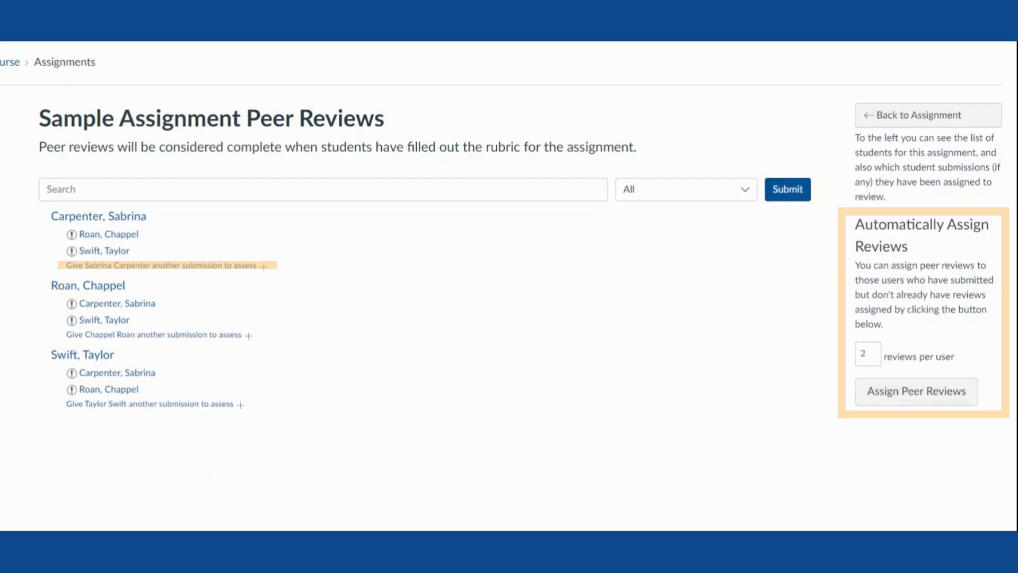
Open the first student's form for adding another submission, and view their first assigned submission with its rubric.
left_click(248, 267)
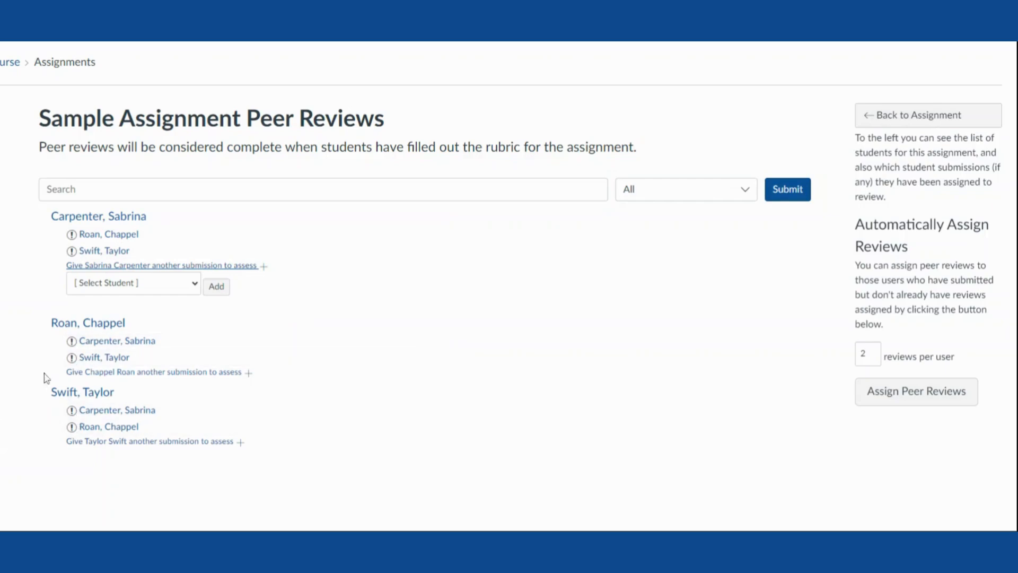
left_click(119, 235)
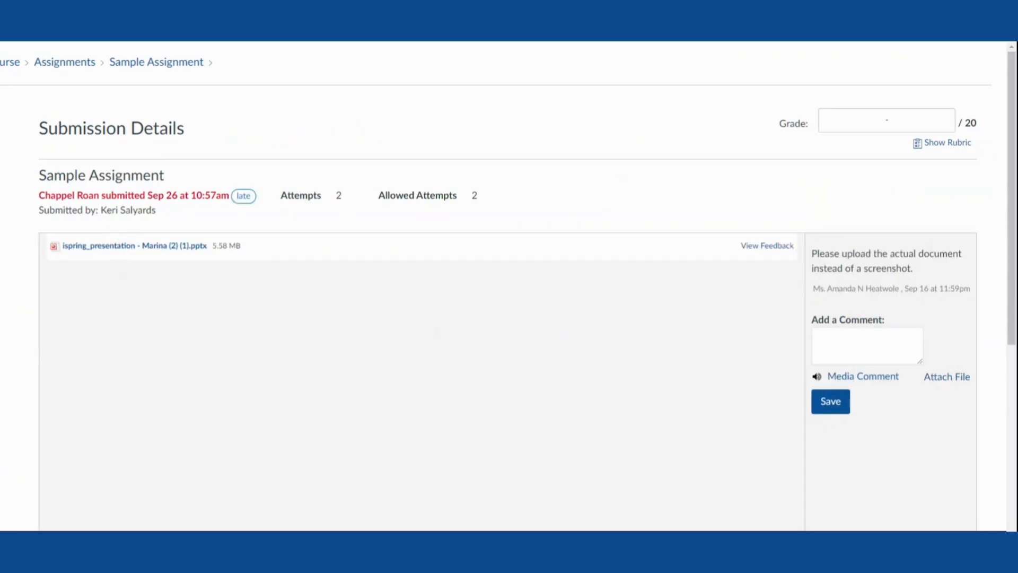
left_click(939, 143)
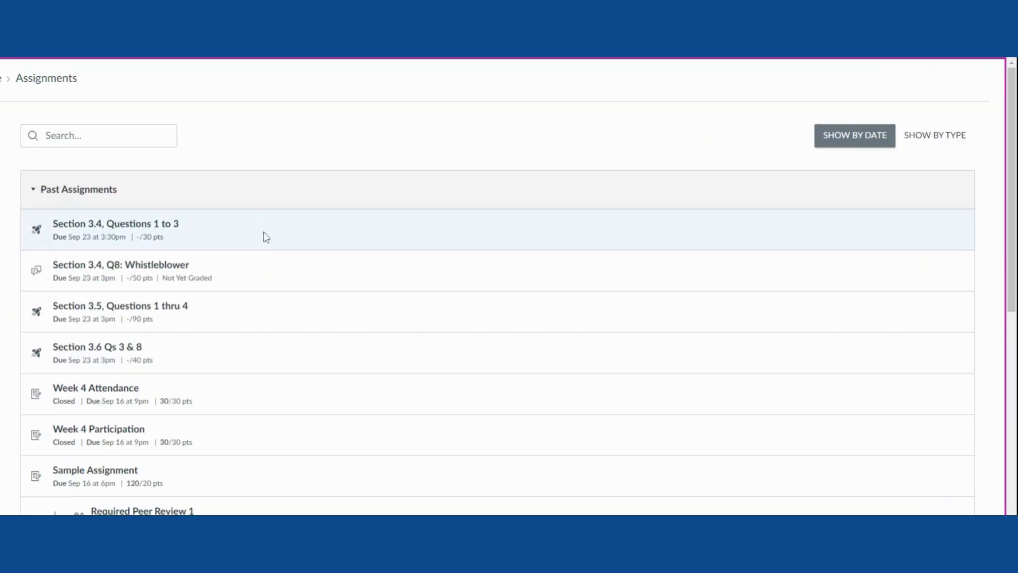
In the student's assignments list, open Required Peer Review 1 under Sample Assignment and go to the first assigned peer's review page.
scroll(267, 251, "down", 5)
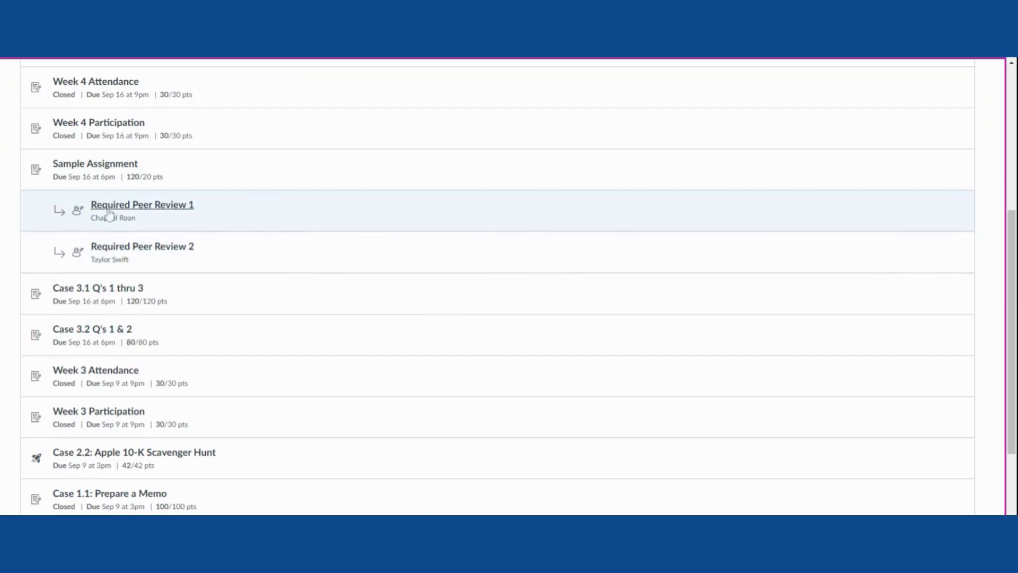
scroll(179, 285, "up", 1)
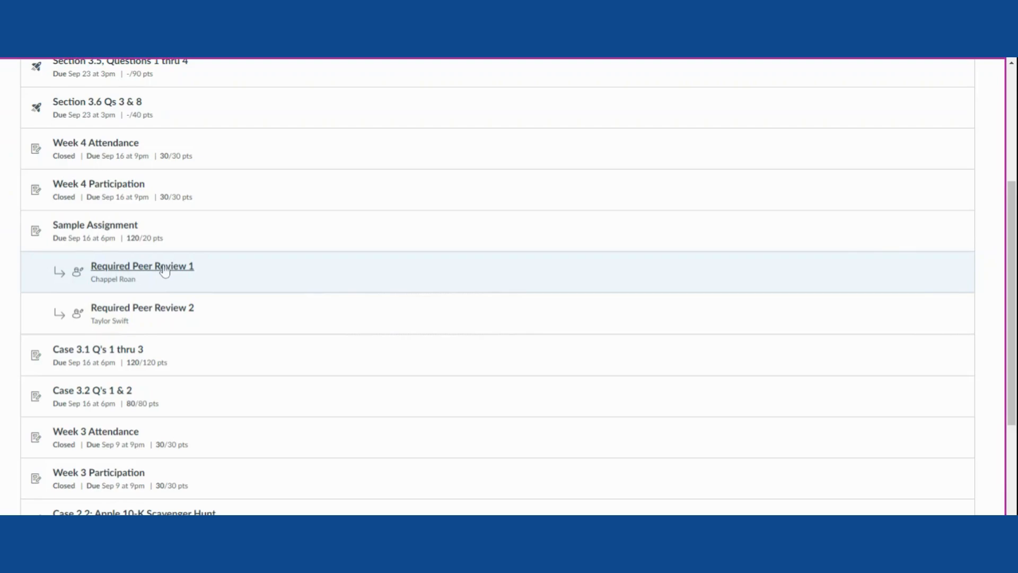
left_click(164, 271)
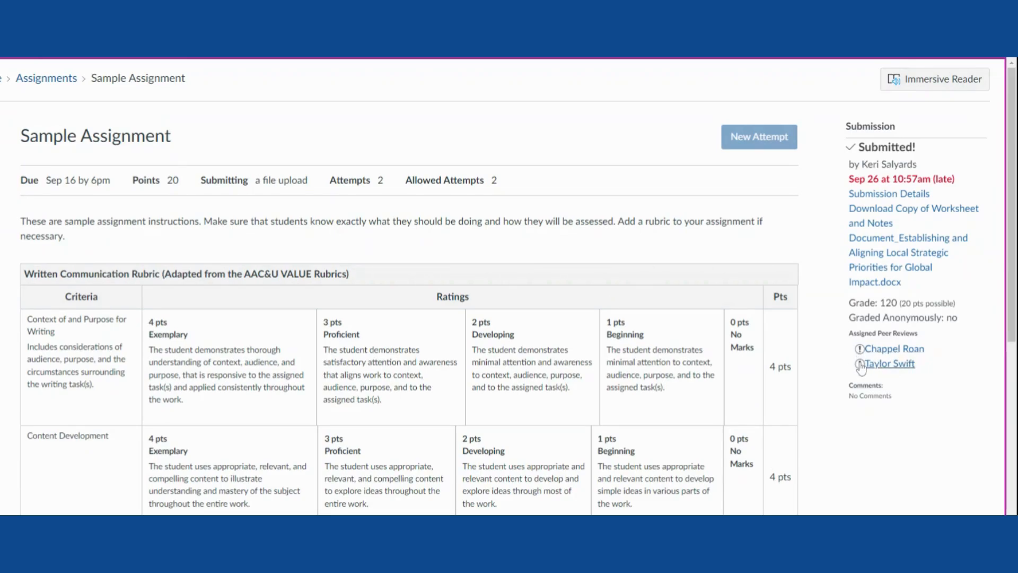
left_click(904, 349)
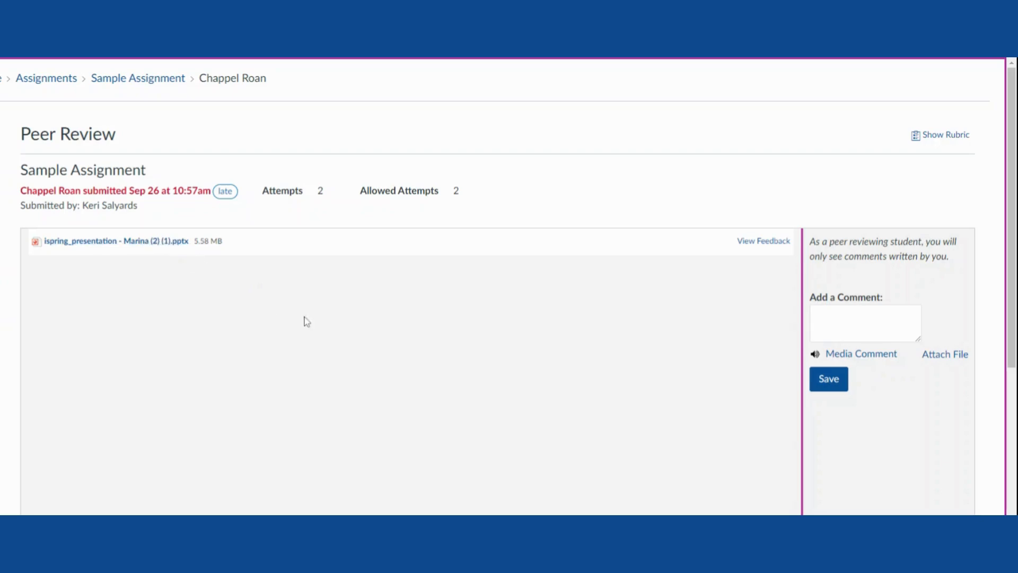
Open the feedback preview of the peer's submitted presentation and look through its first two slides.
left_click(747, 244)
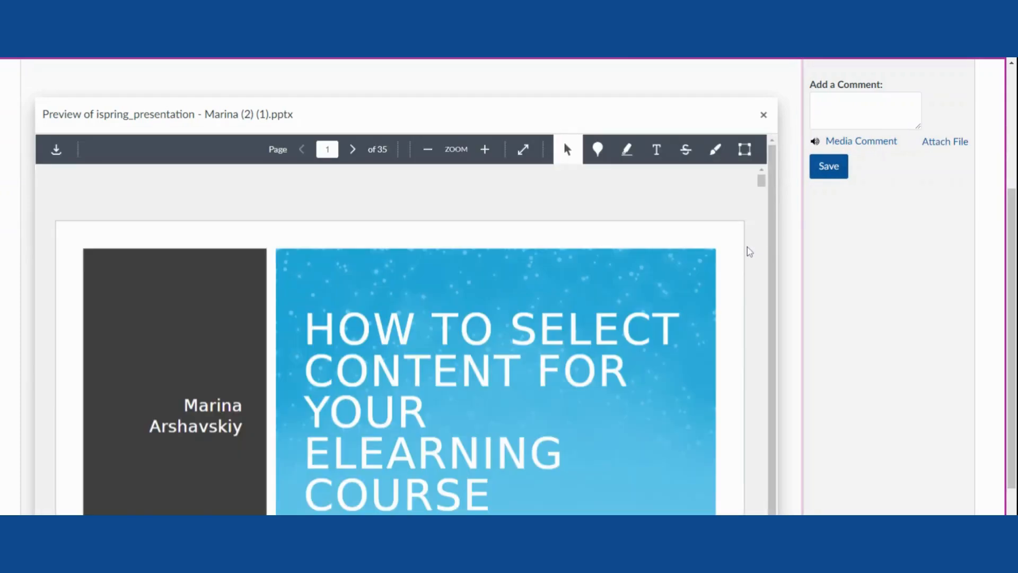
scroll(758, 275, "down", 3)
scroll(758, 278, "down", 5)
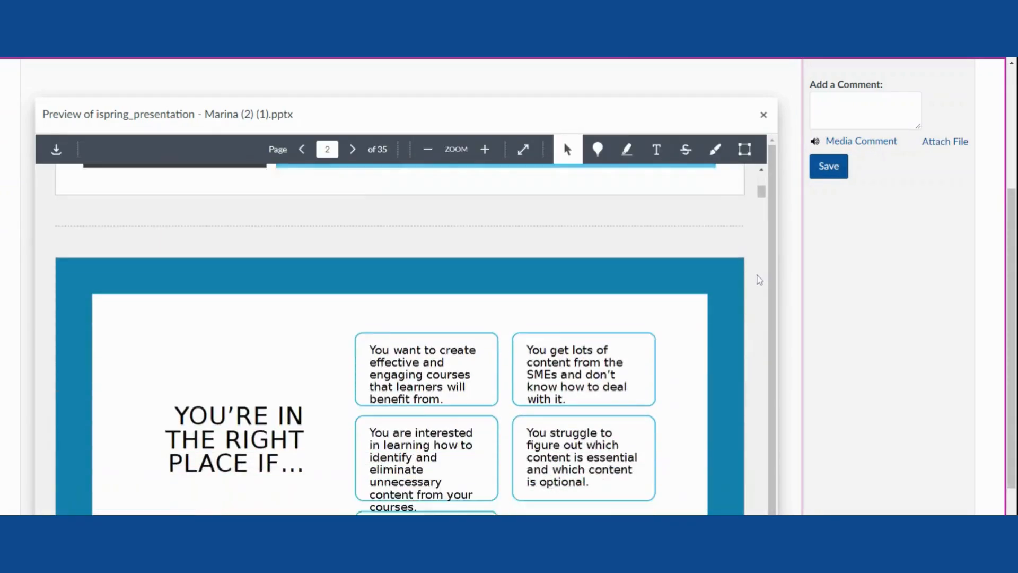
scroll(760, 277, "up", 8)
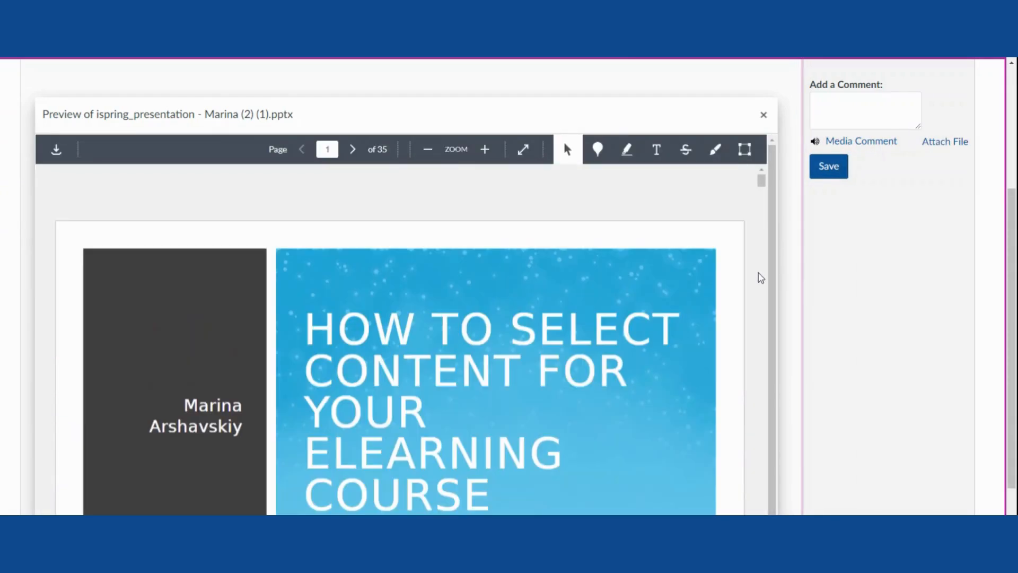
scroll(760, 277, "down", 5)
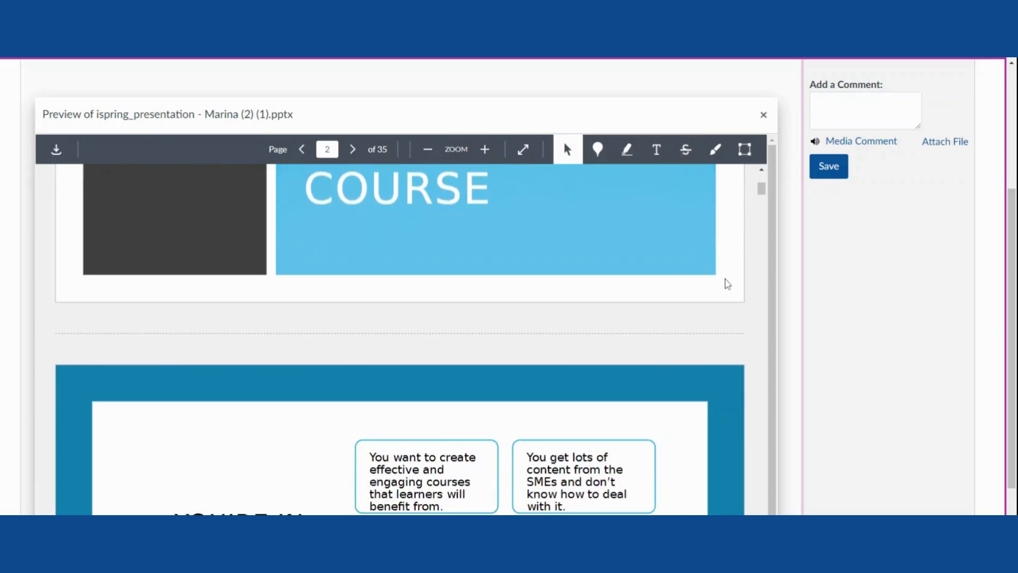
Show the peer review rubric and rate Context of and Purpose for Writing Exemplary (4 pts) and Content Development Developing (2 pts).
scroll(867, 361, "up", 3)
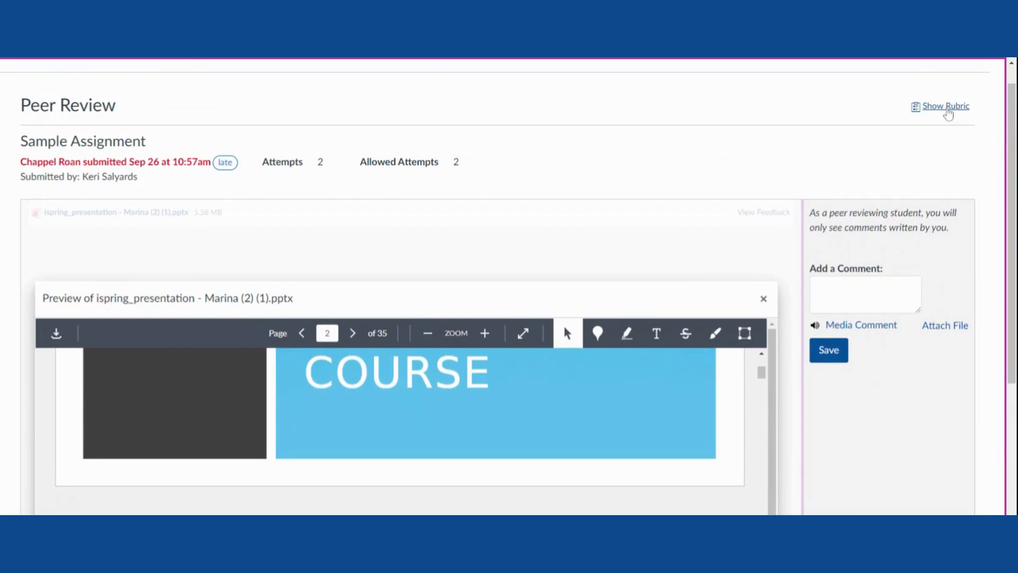
left_click(937, 110)
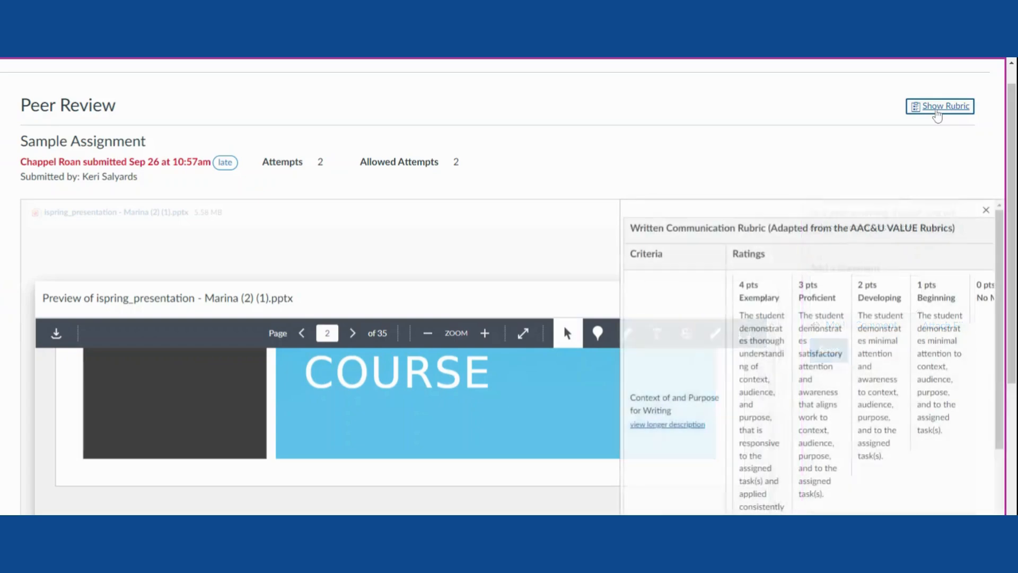
scroll(471, 404, "down", 5)
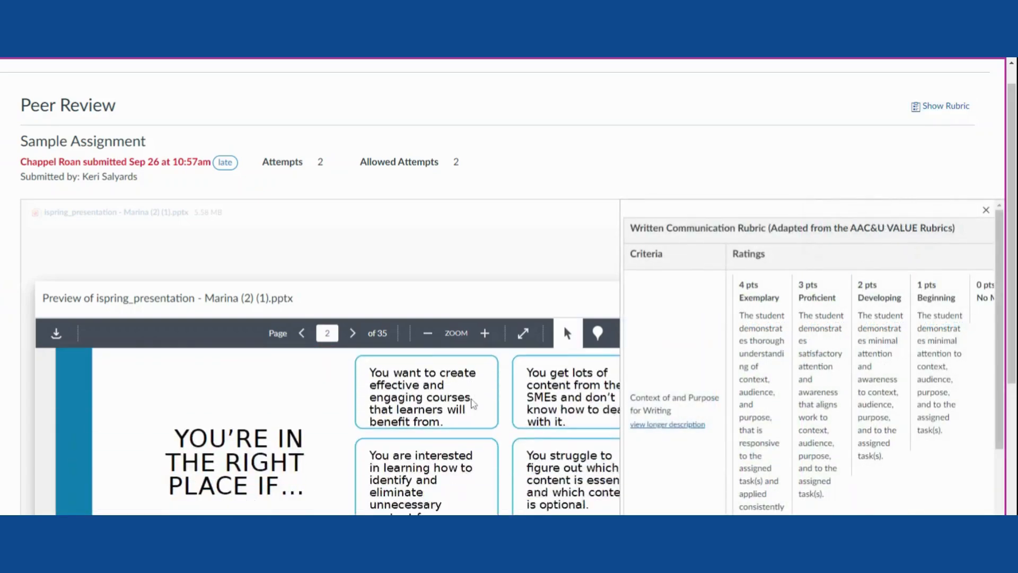
left_click(773, 405)
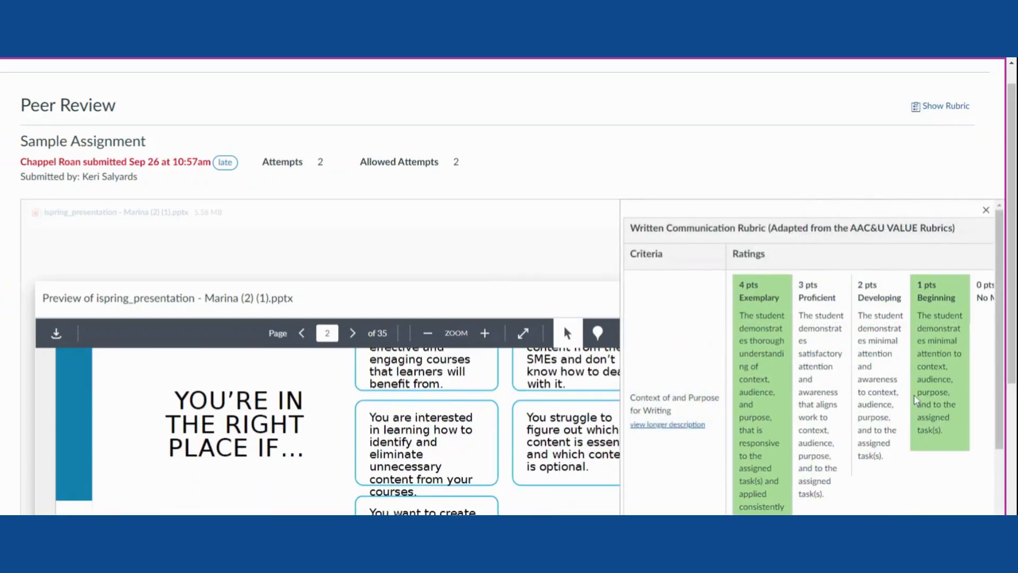
scroll(932, 405, "down", 5)
left_click(903, 406)
Rate the criterion below Content Development Proficient (3 pts) and Sources and Evidence Exemplary (4 pts).
scroll(875, 405, "down", 3)
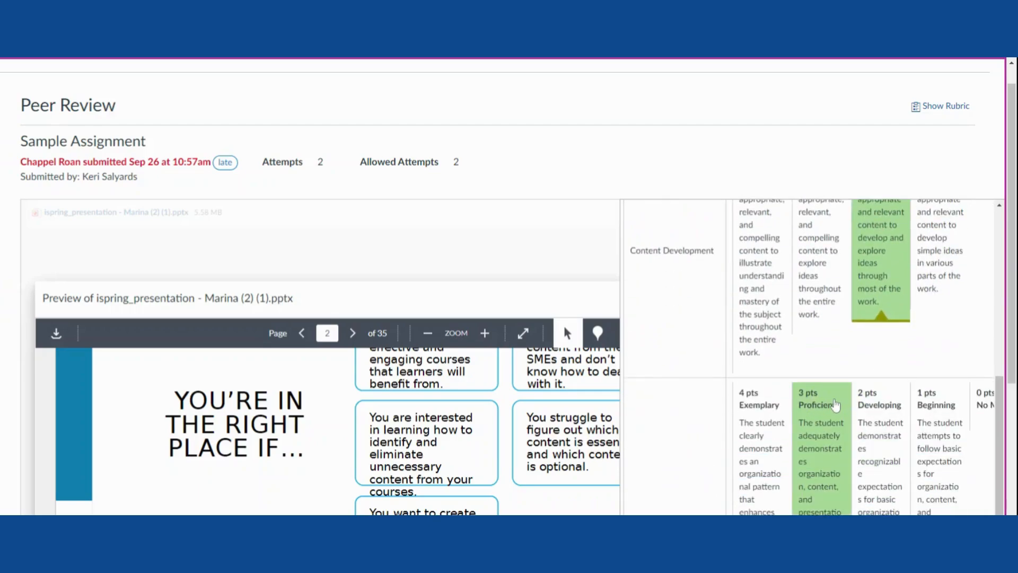
left_click(819, 406)
scroll(818, 405, "down", 4)
left_click(762, 431)
scroll(762, 430, "down", 3)
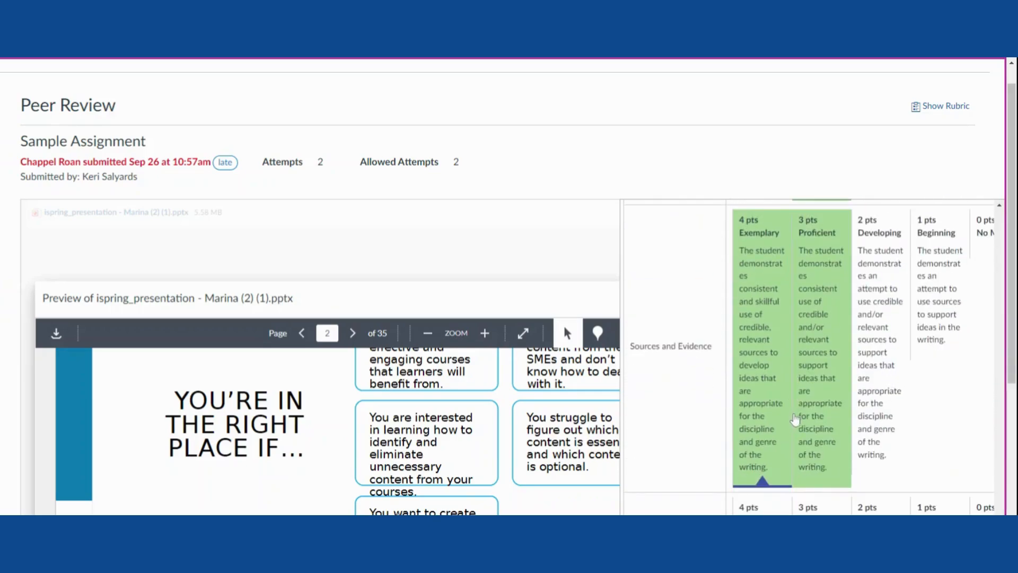
Rate Control of Syntax and Mechanics Proficient (3 pts) and save the completed rubric.
scroll(873, 454, "down", 2)
scroll(871, 452, "down", 3)
left_click(822, 398)
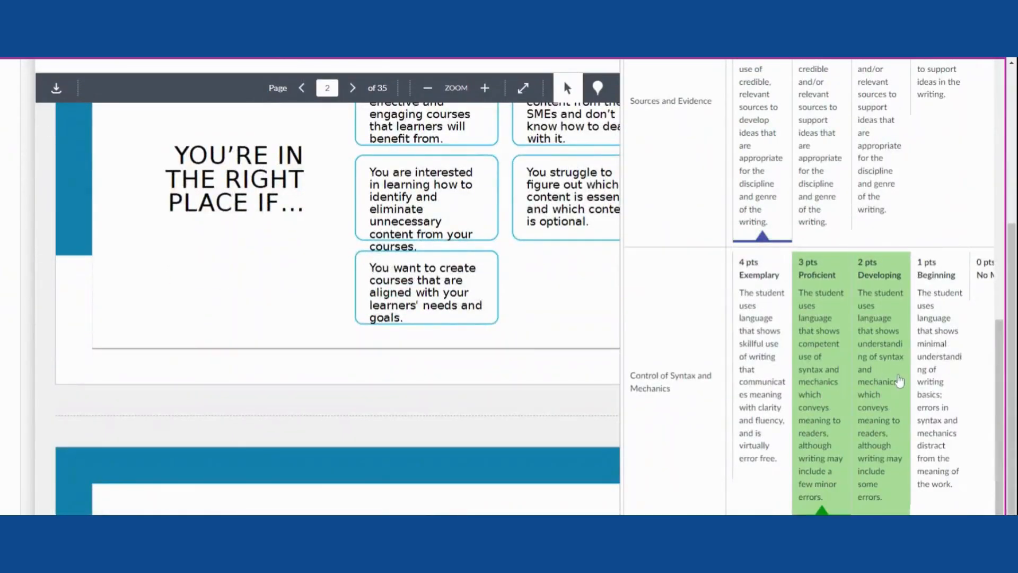
scroll(822, 398, "down", 2)
left_click(657, 471)
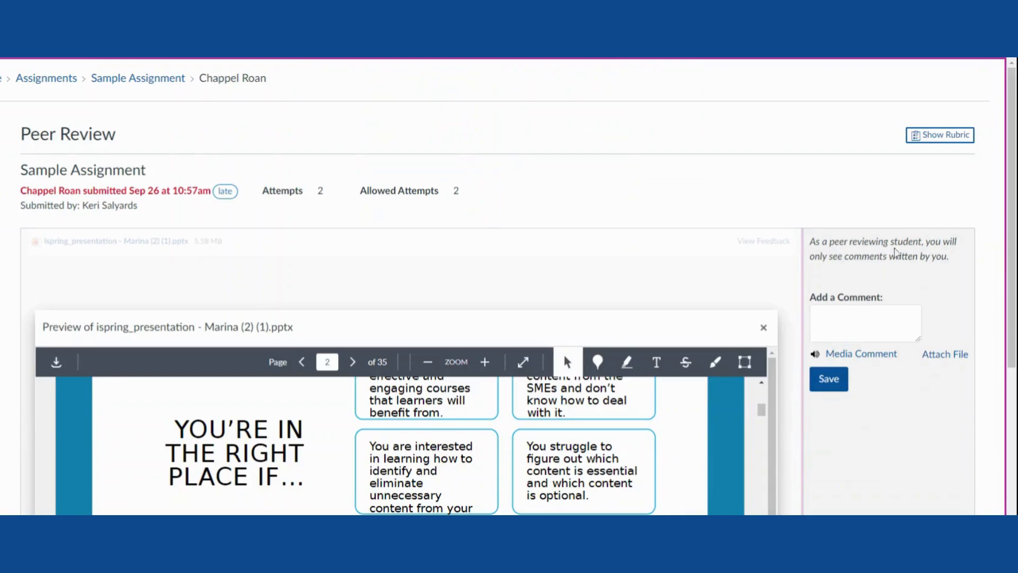
Add the comment "Type here." to the peer's submission and save it.
left_click(865, 323)
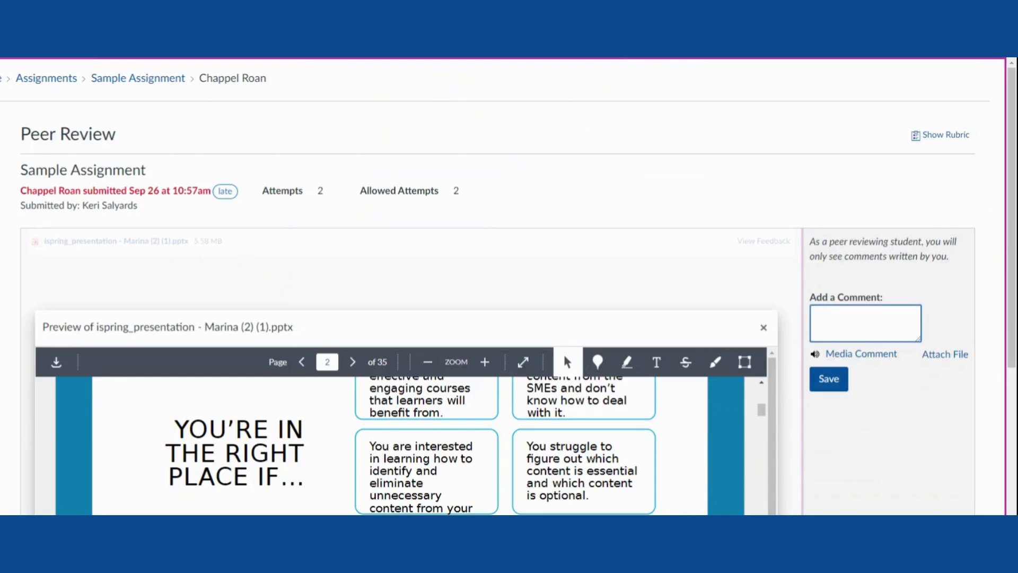
type("Type here.")
left_click(829, 382)
View the media comment recording options in Studio Capture, and close it without recording.
scroll(916, 376, "down", 1)
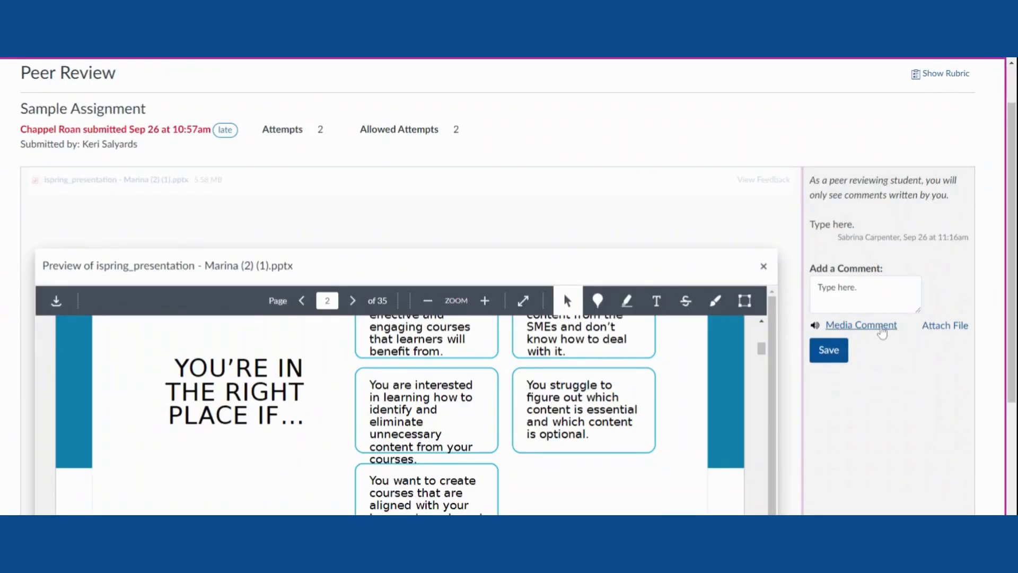
left_click(881, 332)
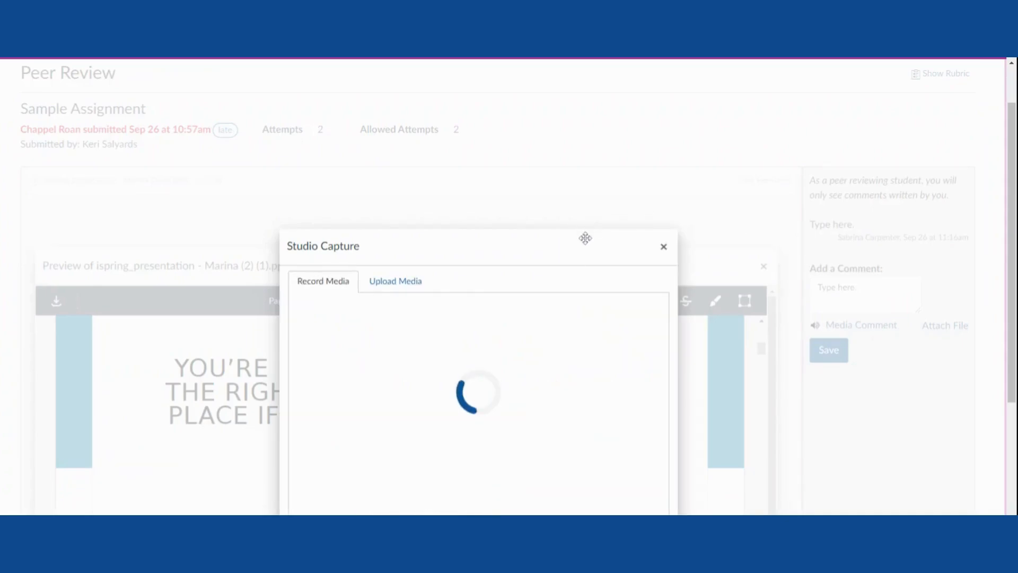
scroll(702, 292, "down", 3)
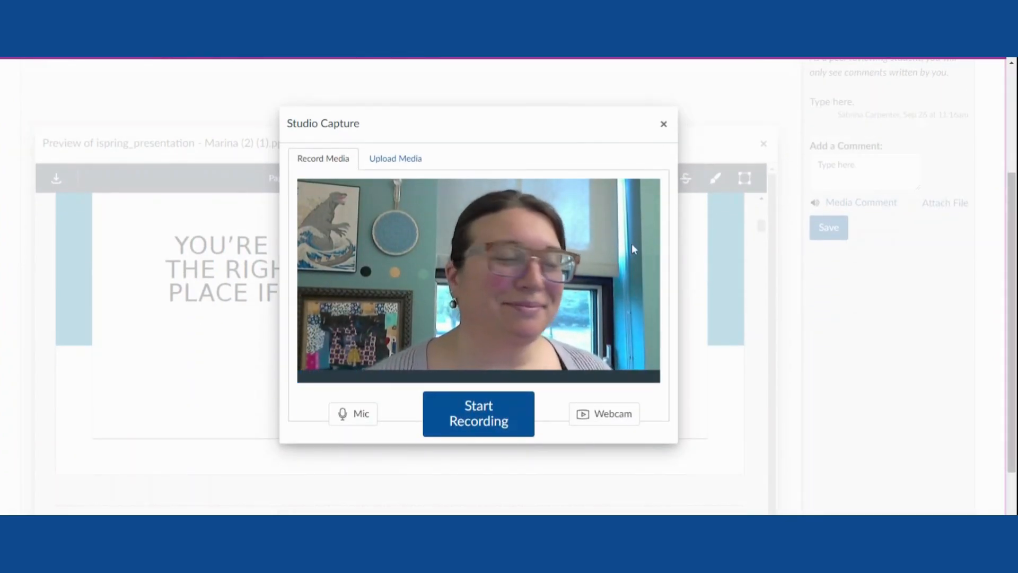
scroll(939, 195, "up", 3)
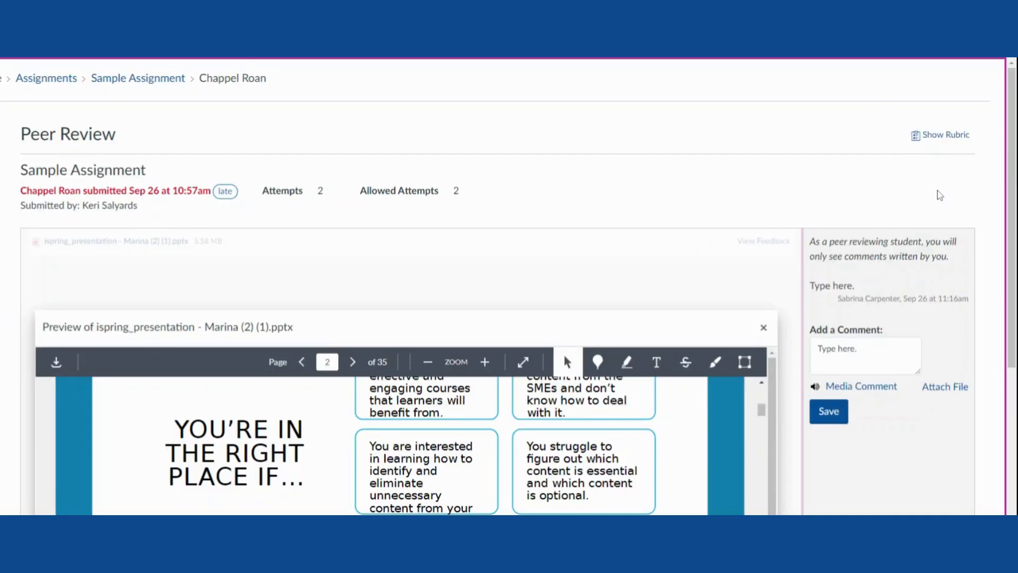